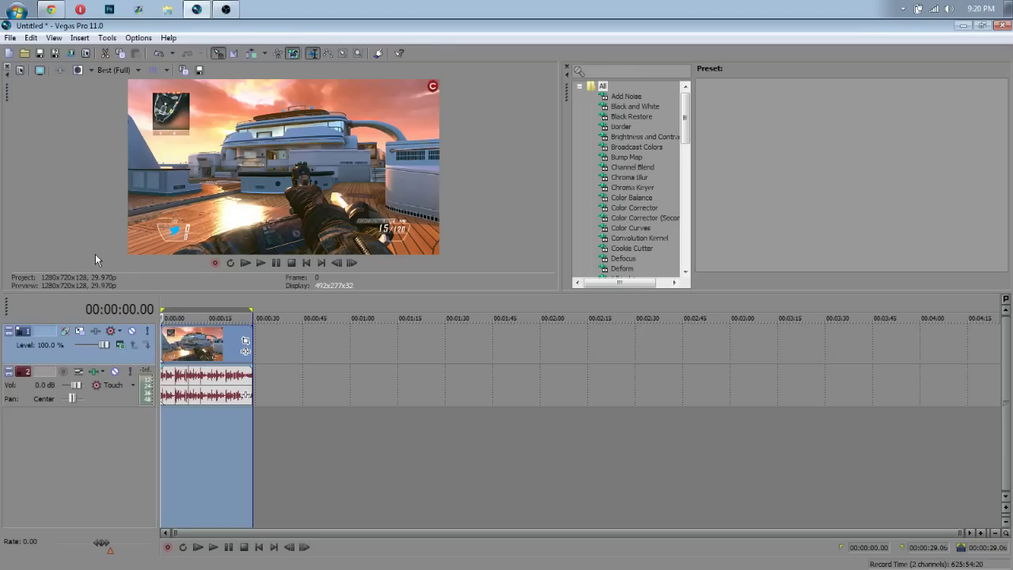
# Open the File menu to start rendering the gameplay project.
pyautogui.click(11, 37)
# In Render As, select the 720p Video Render template under MainConcept AVC/AAC.
pyautogui.click(48, 126)
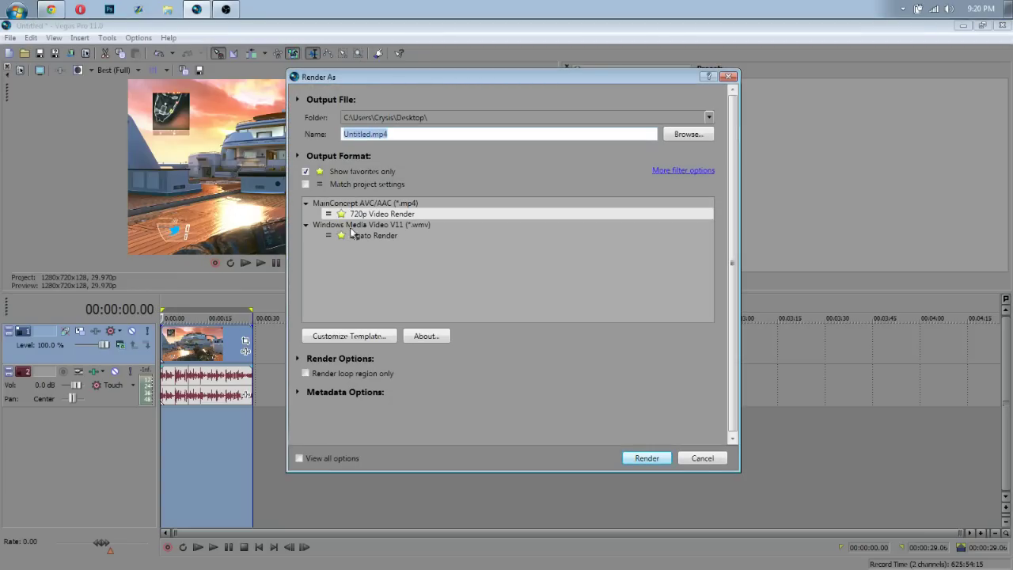
pyautogui.click(366, 237)
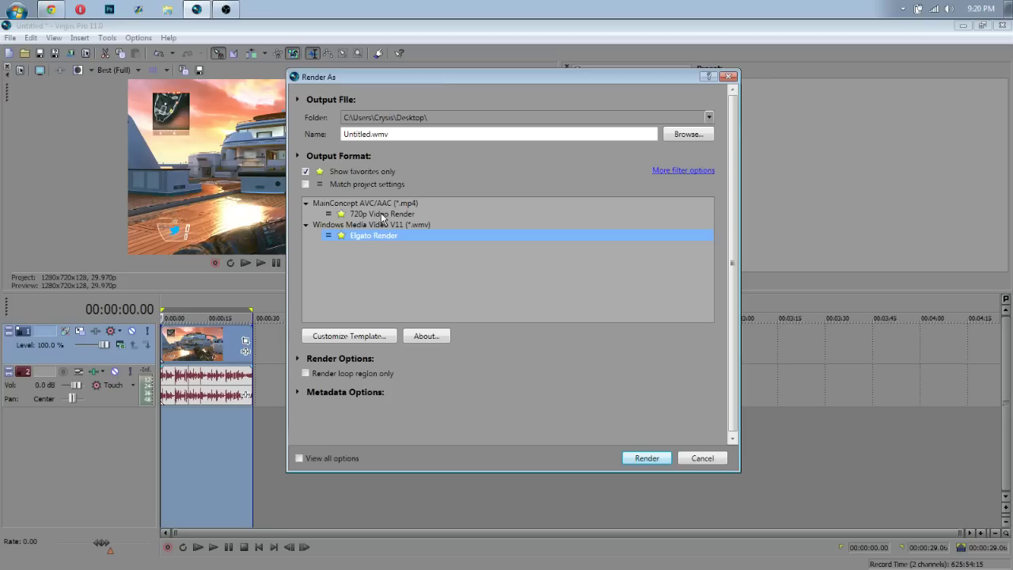
pyautogui.click(363, 215)
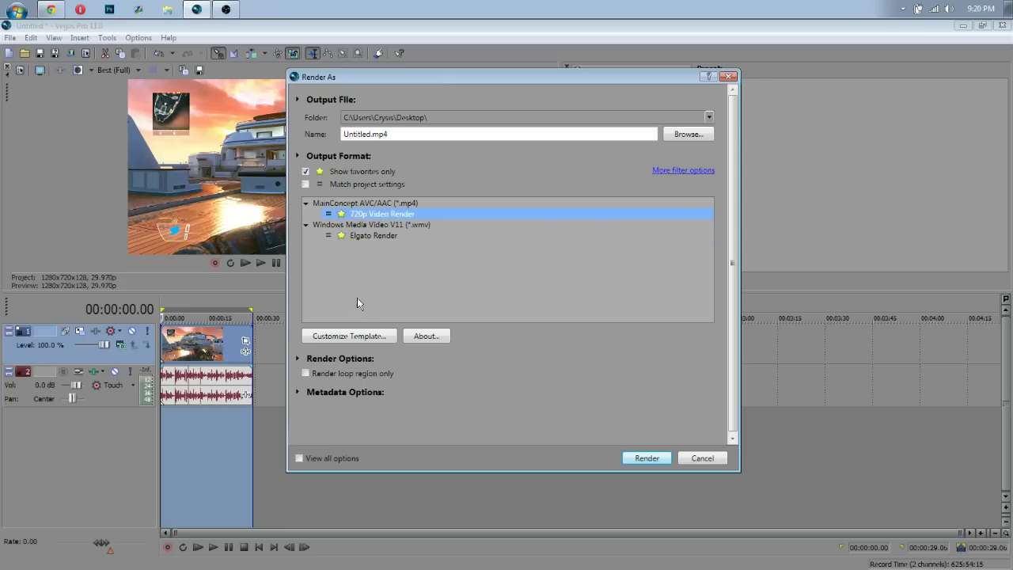
# Customize the 720p template, keeping 30,000,000 maximum bps and CPU-only encoding.
pyautogui.click(360, 339)
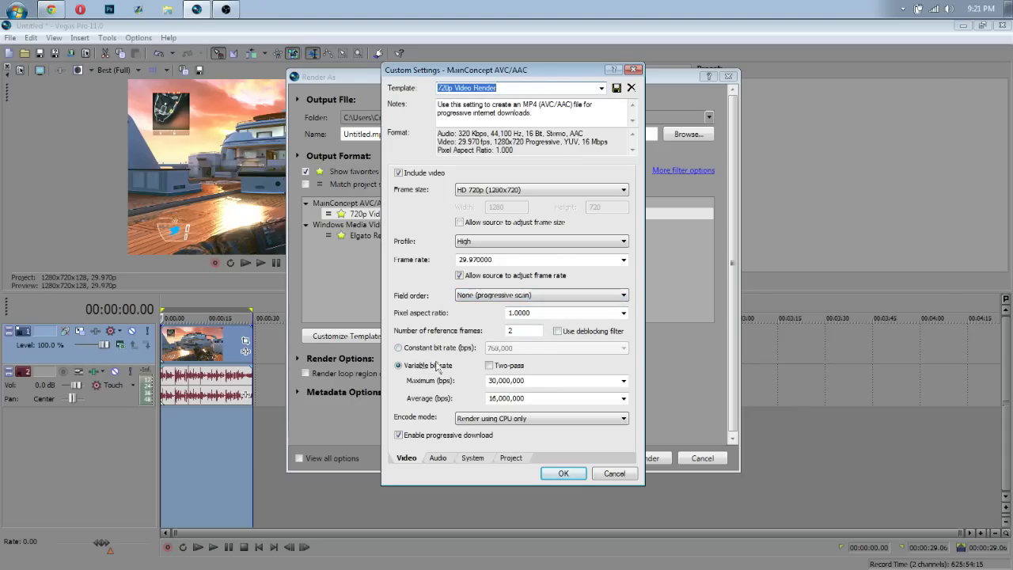
pyautogui.click(624, 380)
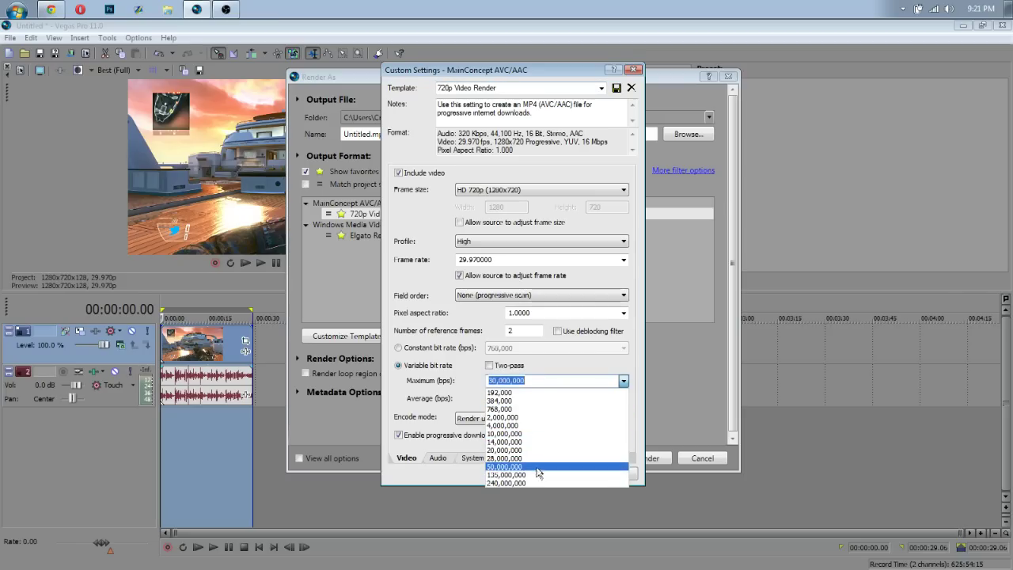
pyautogui.click(478, 400)
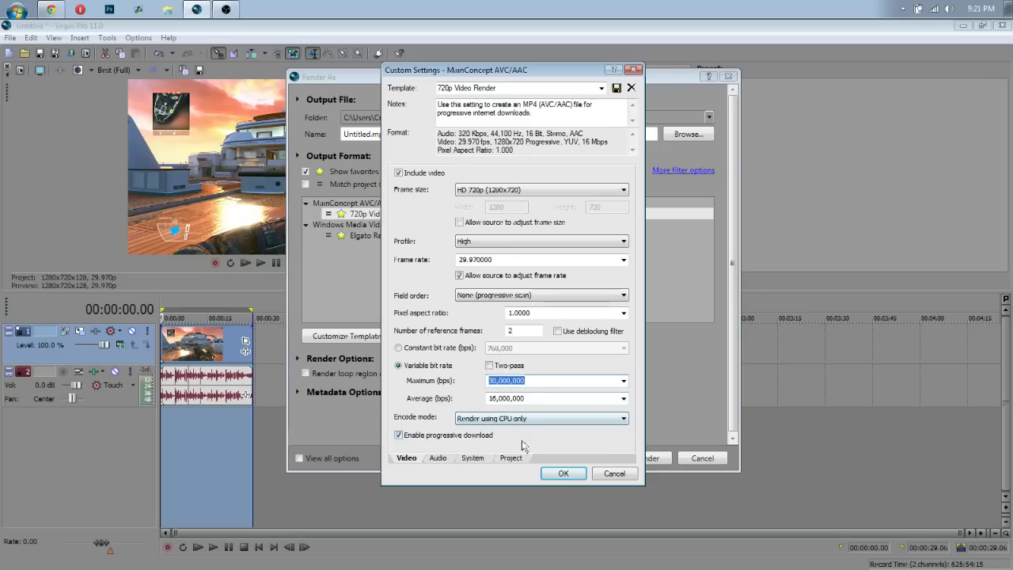
pyautogui.click(514, 421)
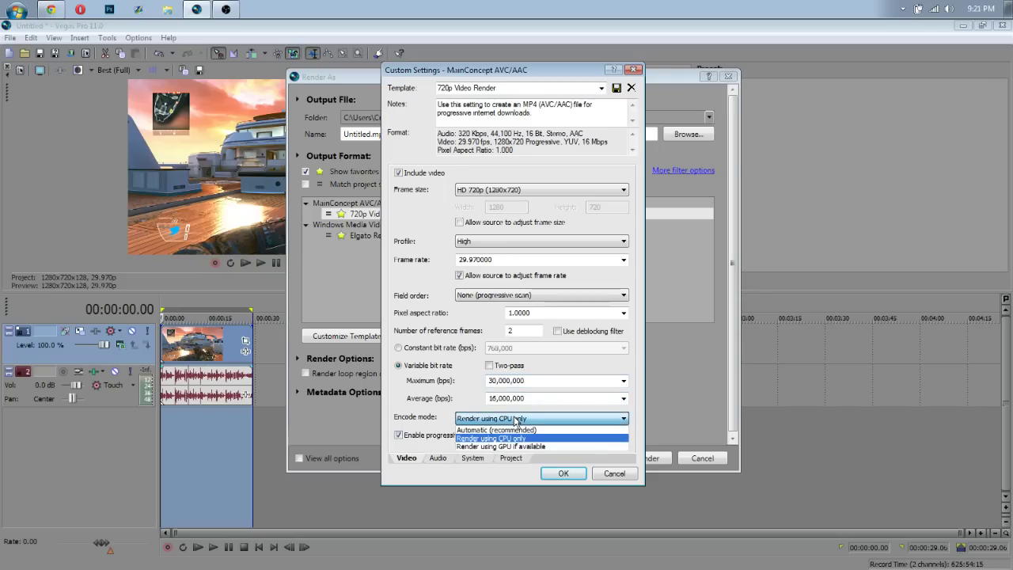
pyautogui.click(514, 420)
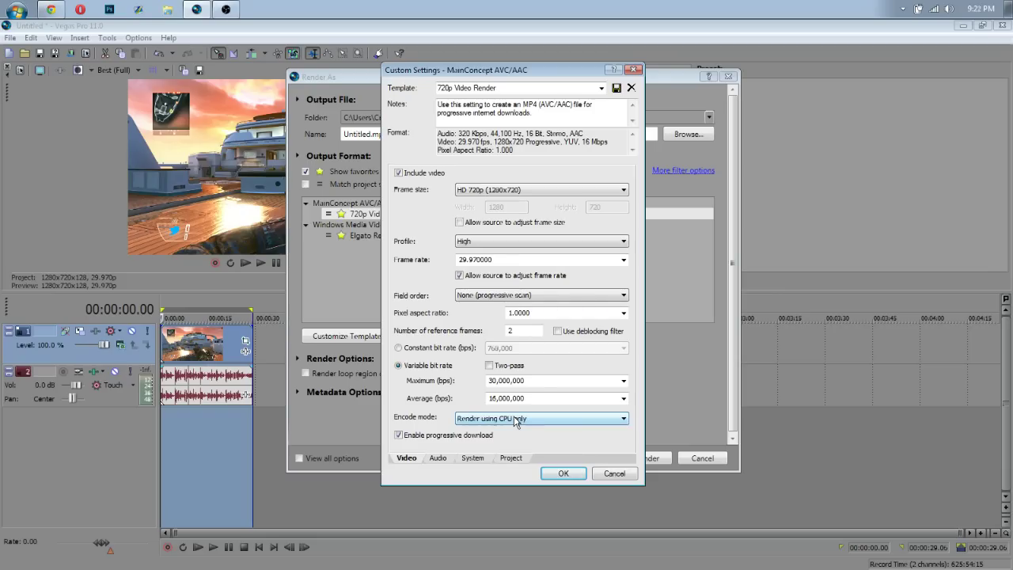
pyautogui.click(515, 421)
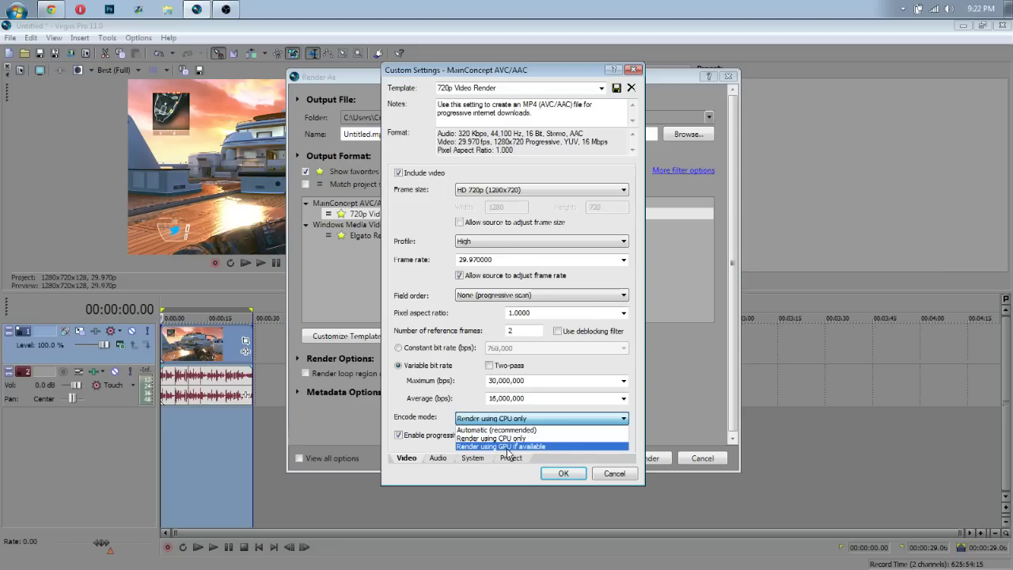
pyautogui.click(440, 422)
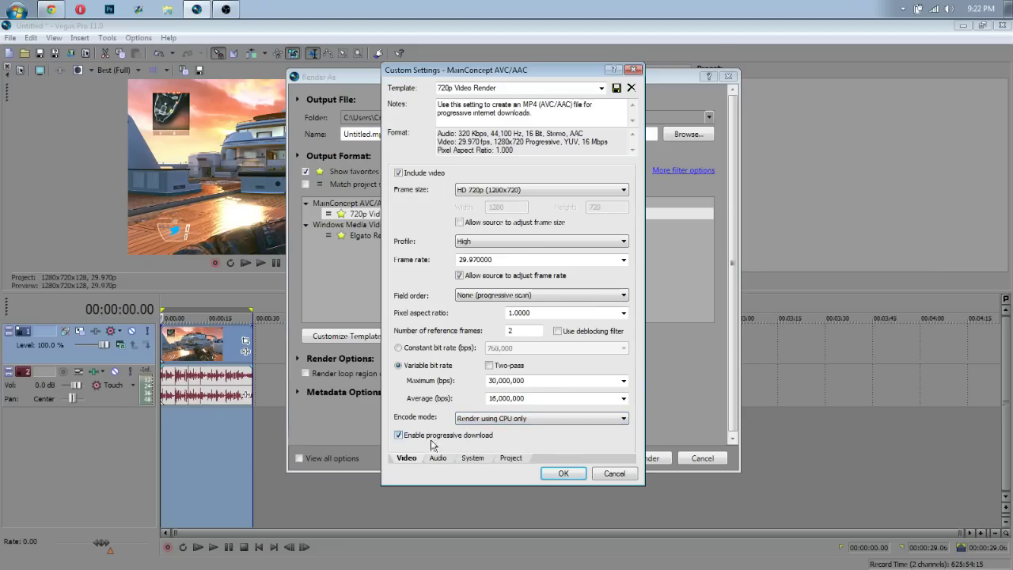
pyautogui.click(436, 458)
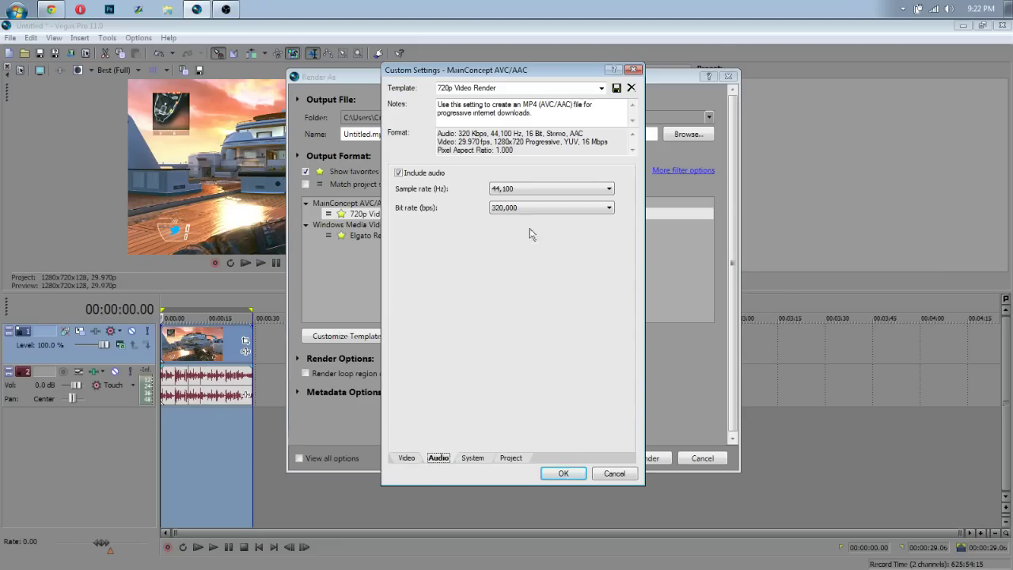
# Keep the 720p template's audio at 44,100 Hz sample rate and 320,000 bps.
pyautogui.click(517, 190)
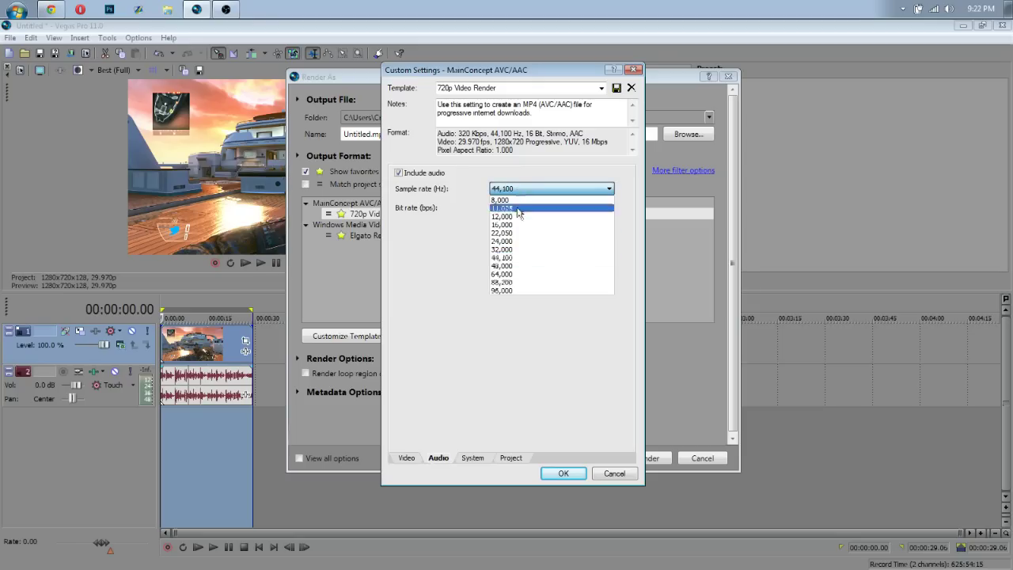
pyautogui.click(510, 257)
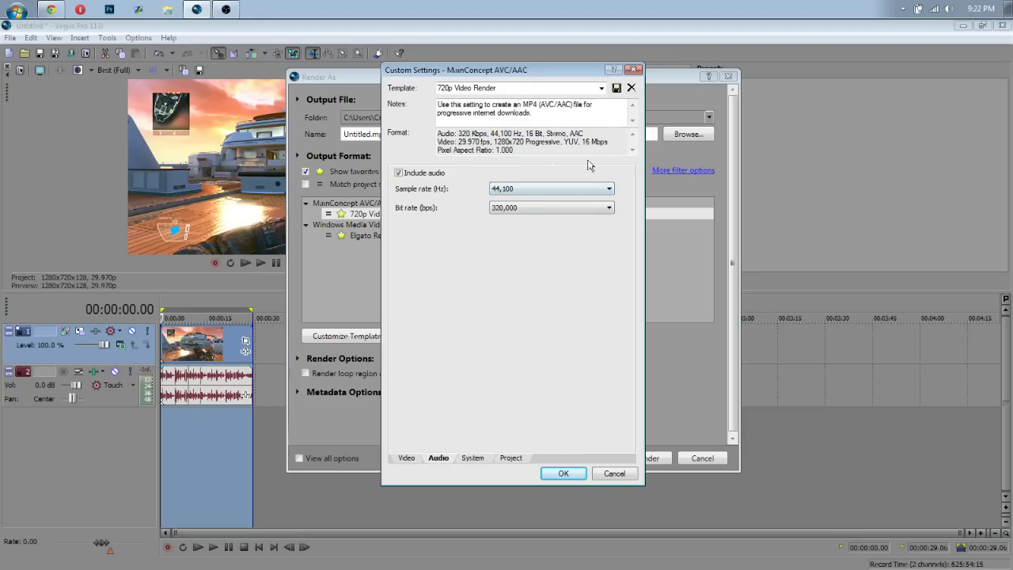
pyautogui.click(514, 210)
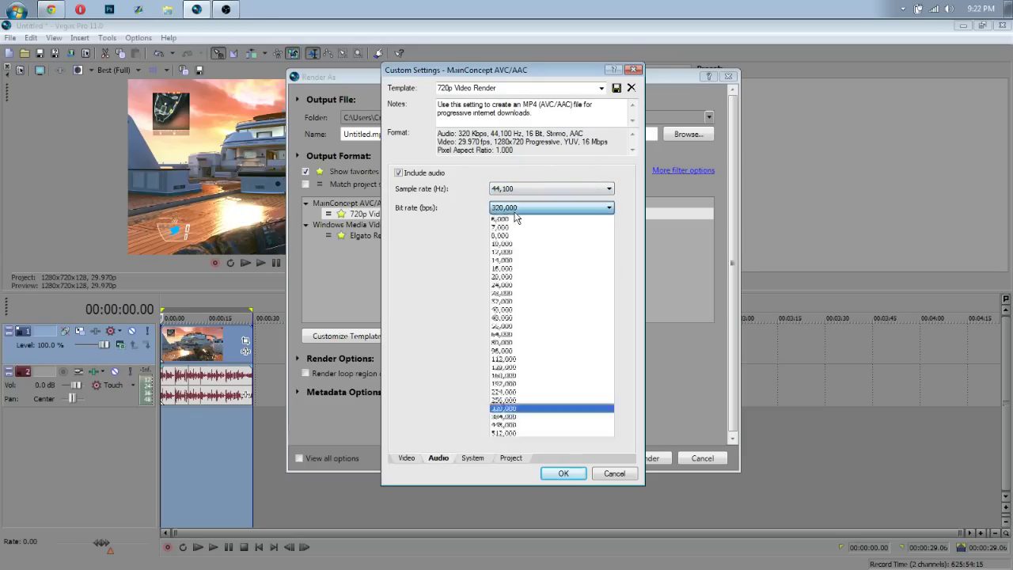
pyautogui.click(514, 407)
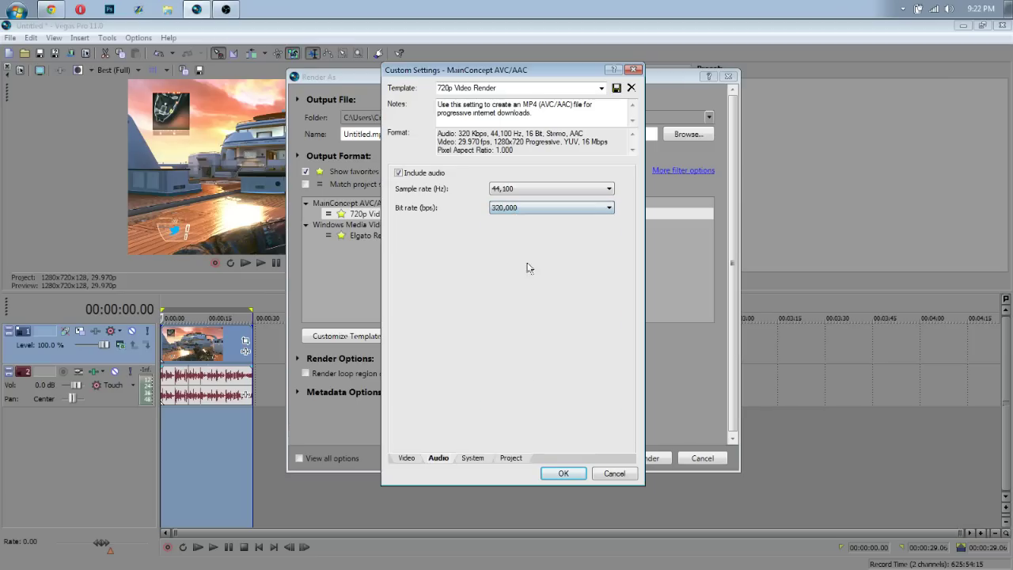
# Keep video rendering quality at Best and confirm the 720p template settings.
pyautogui.click(472, 457)
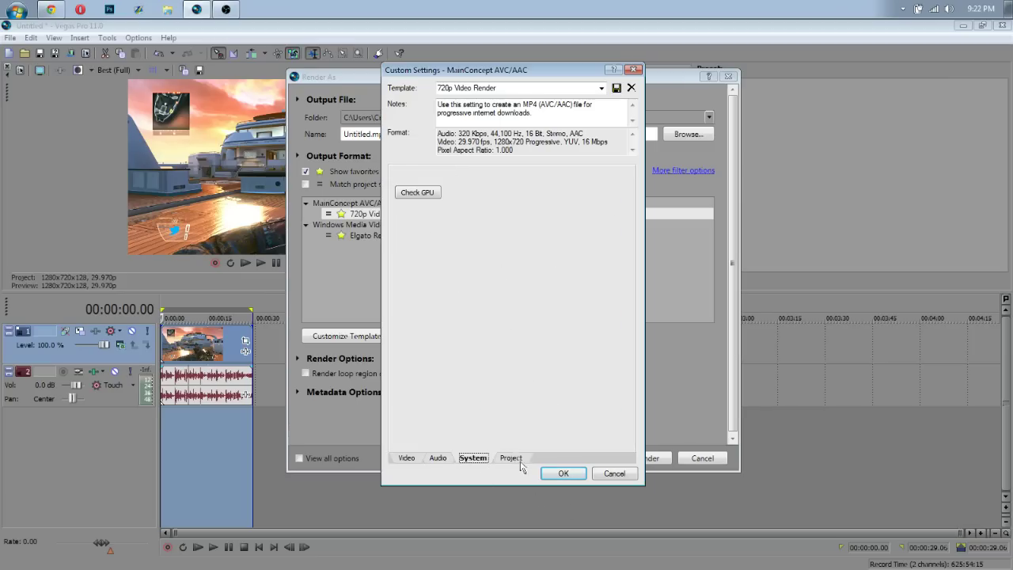
pyautogui.click(514, 459)
pyautogui.click(510, 180)
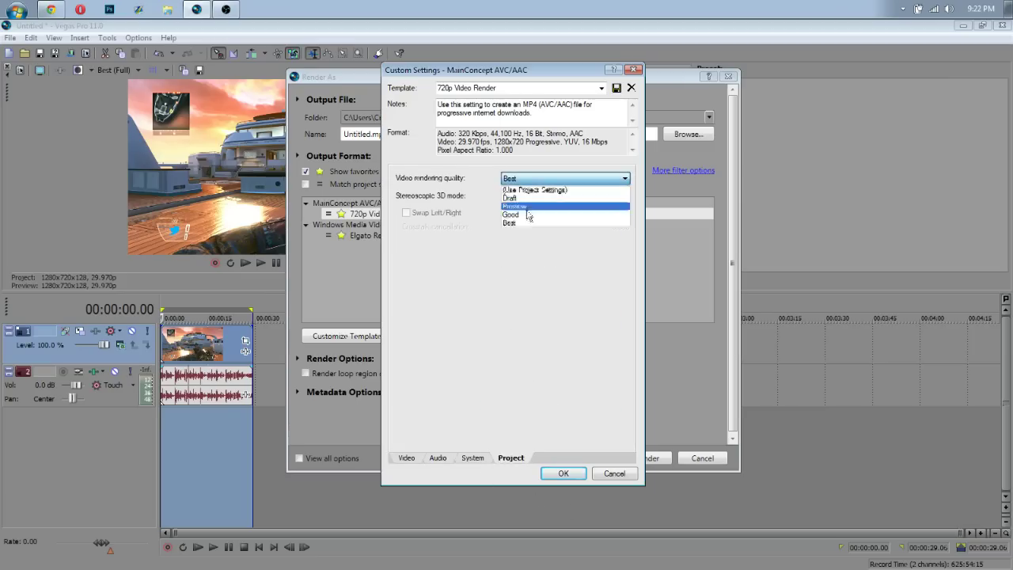
pyautogui.click(527, 223)
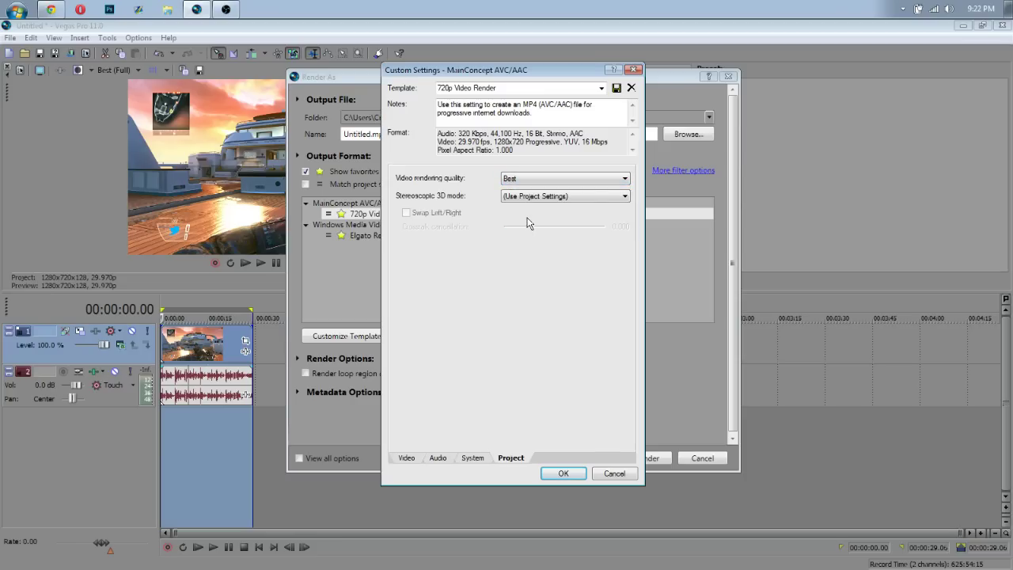
pyautogui.click(558, 476)
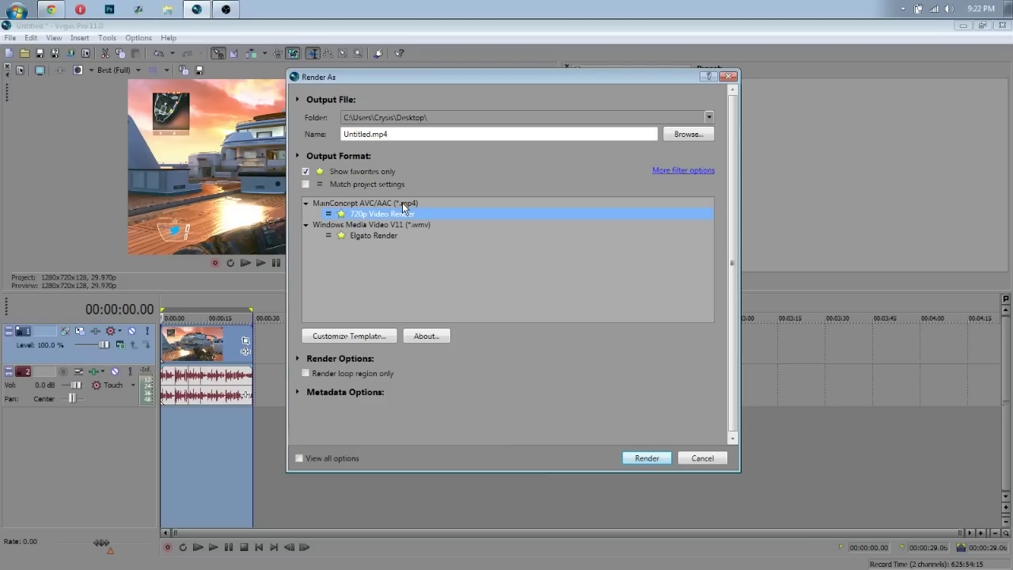
# Customize the Elgato Render WMV template and view its 1280x720, 29.970 fps video settings.
pyautogui.click(397, 232)
pyautogui.click(367, 336)
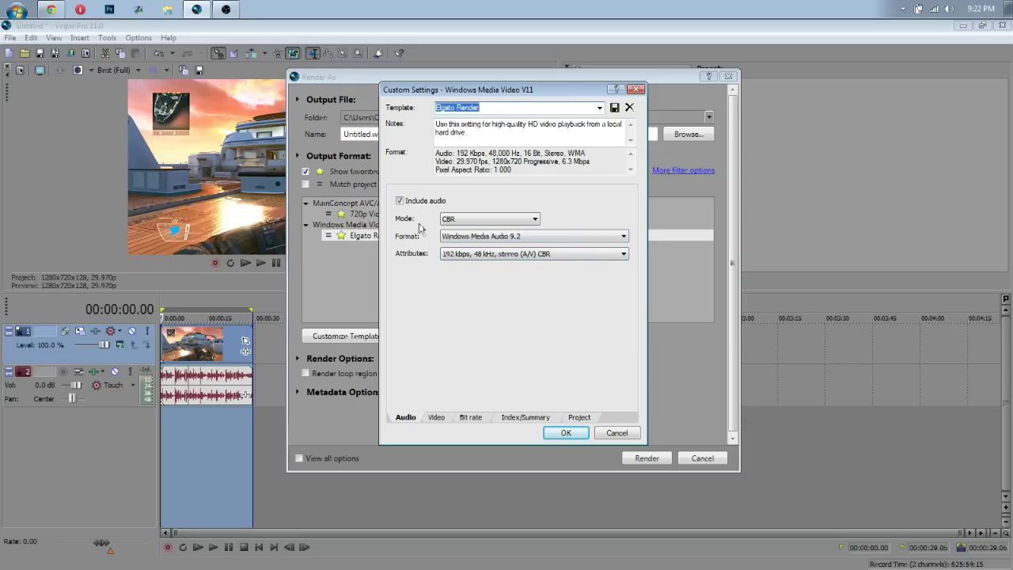
pyautogui.click(440, 418)
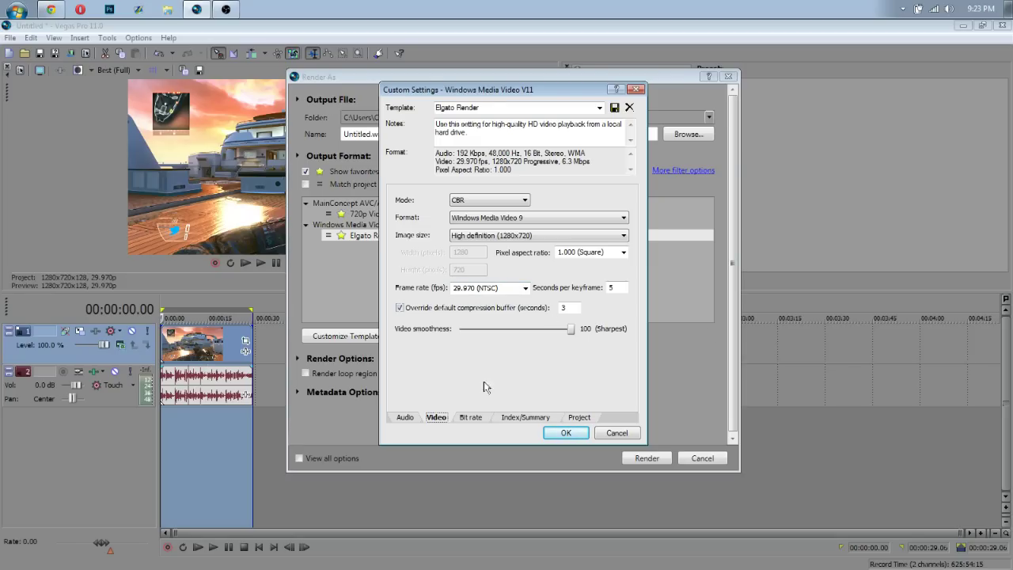
# Review the Elgato template's 6 M target bit rate and Best quality, then cancel unchanged.
pyautogui.click(471, 420)
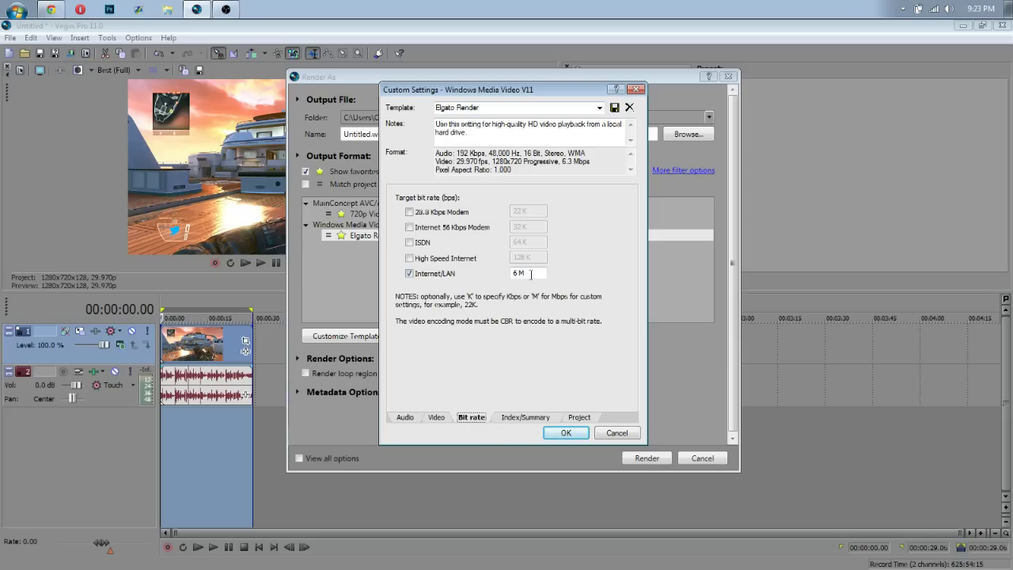
pyautogui.click(521, 416)
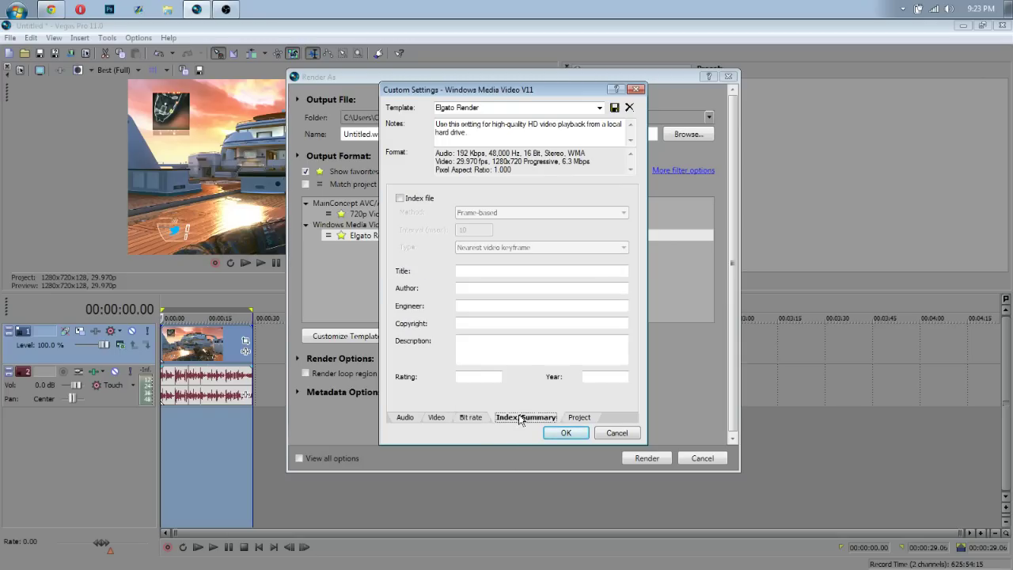
pyautogui.click(601, 417)
pyautogui.click(532, 199)
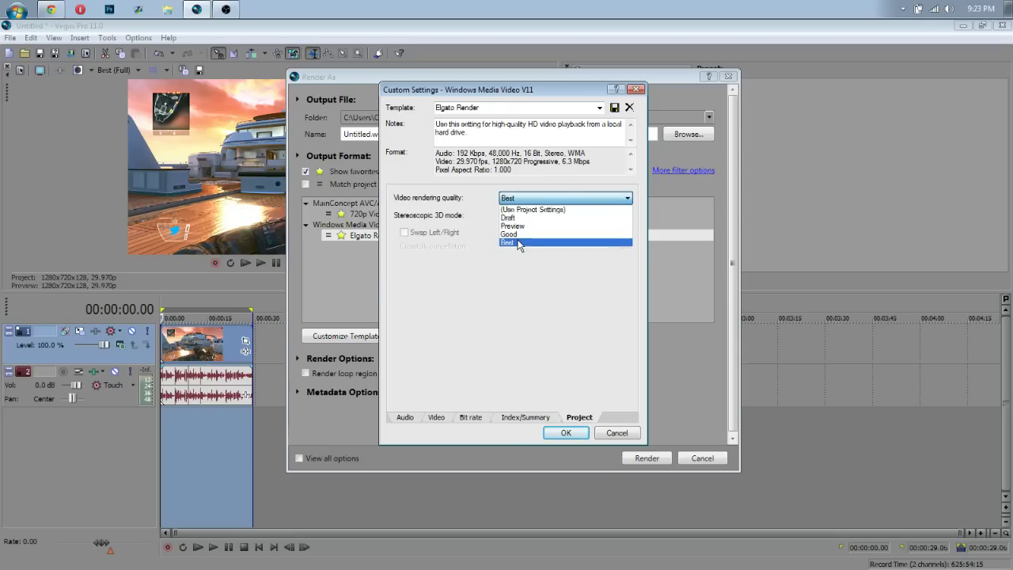
pyautogui.click(519, 243)
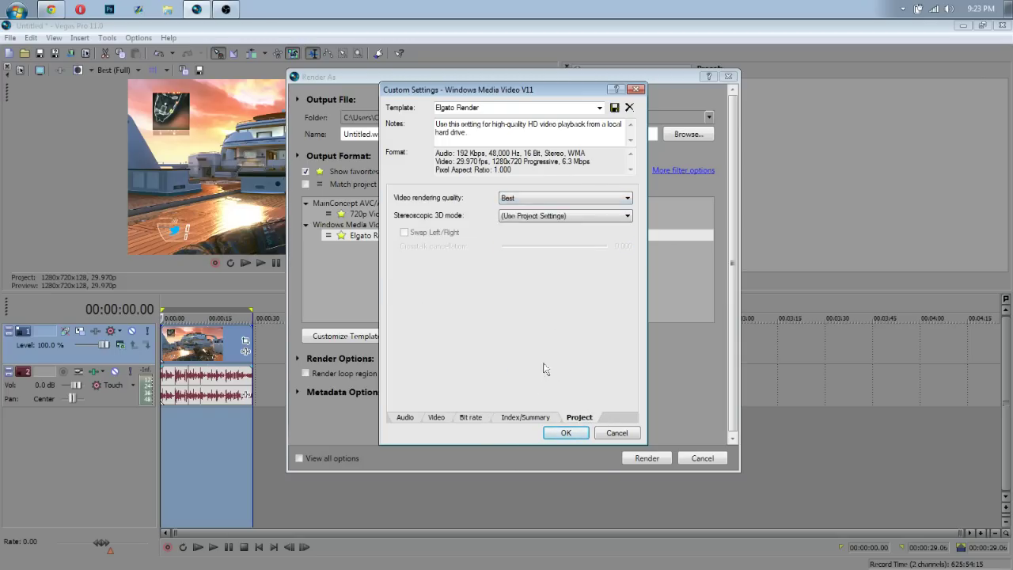
pyautogui.click(628, 438)
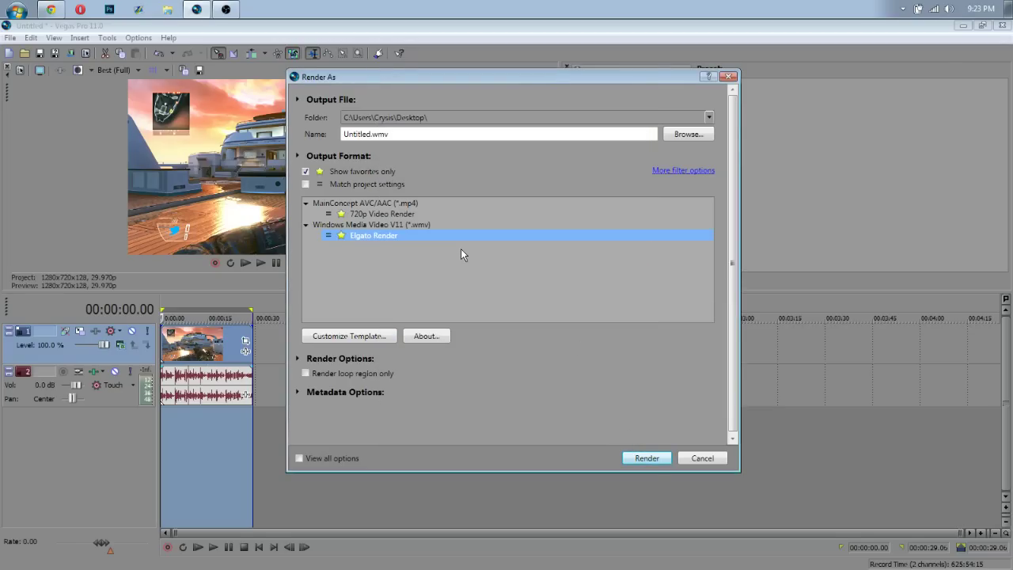